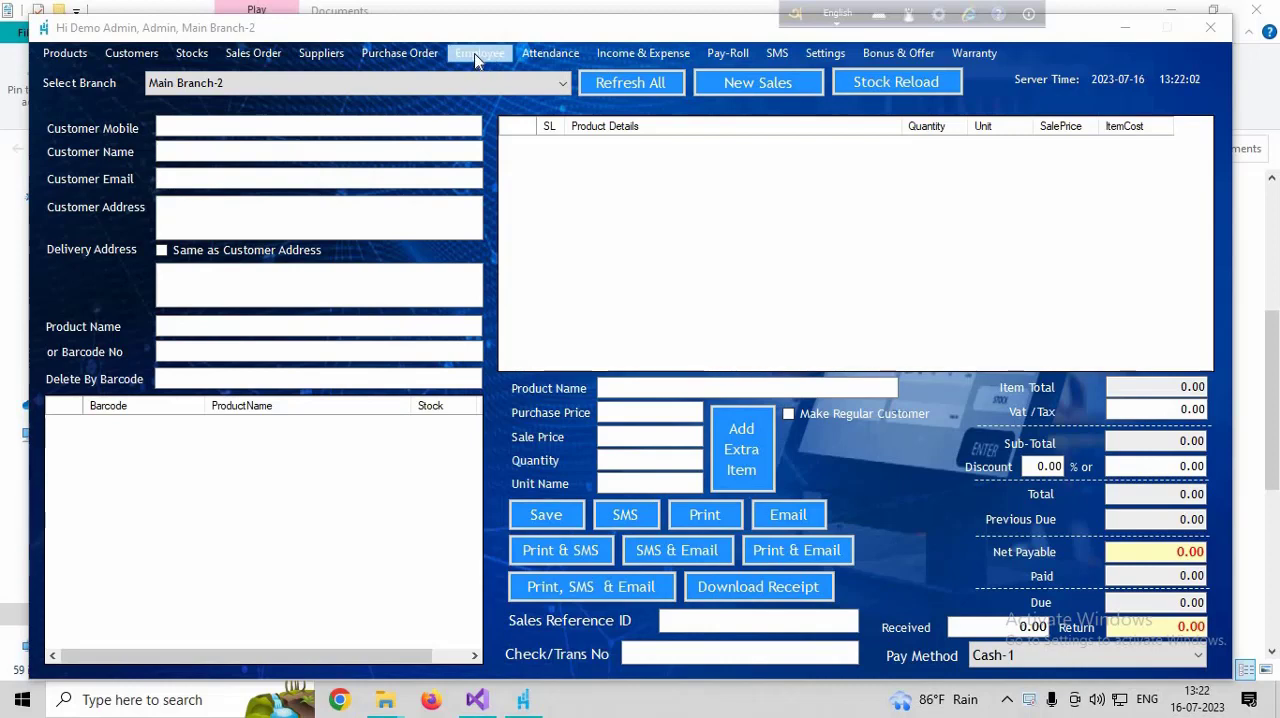
# - Start a new software user named Demo User 2 and fill in the mobile number and password
pyautogui.click(480, 56)
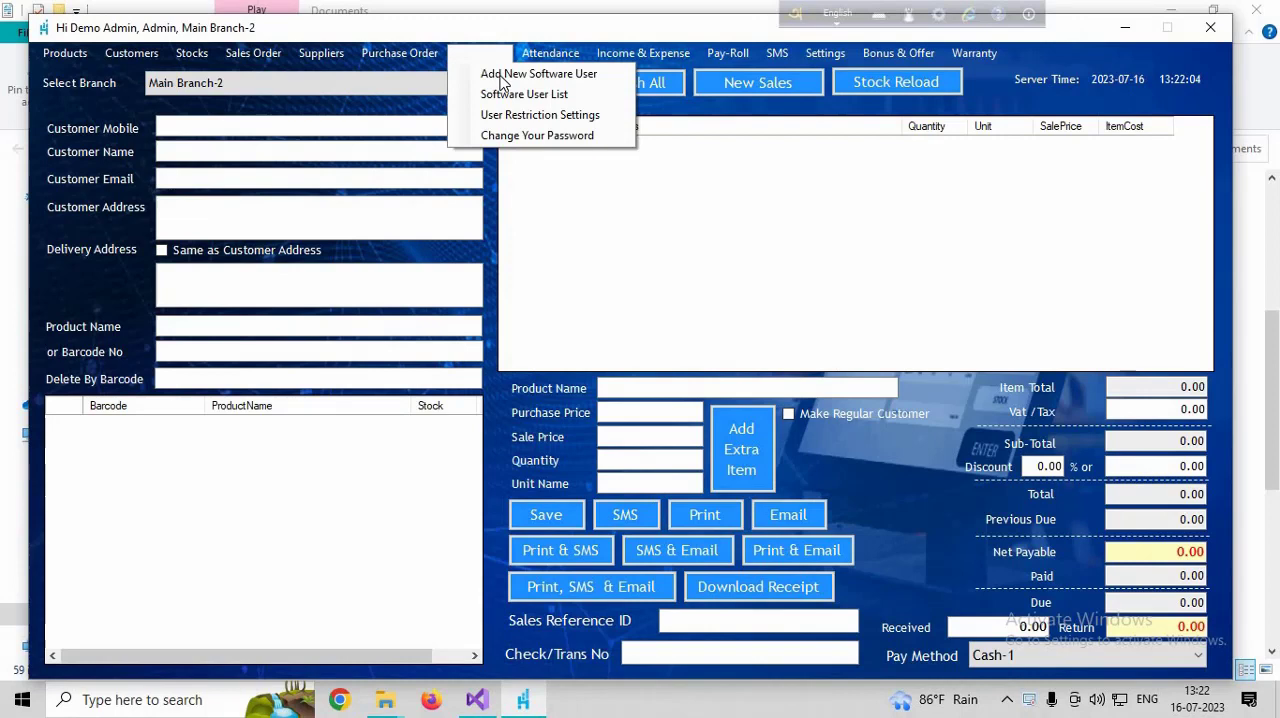
pyautogui.click(566, 80)
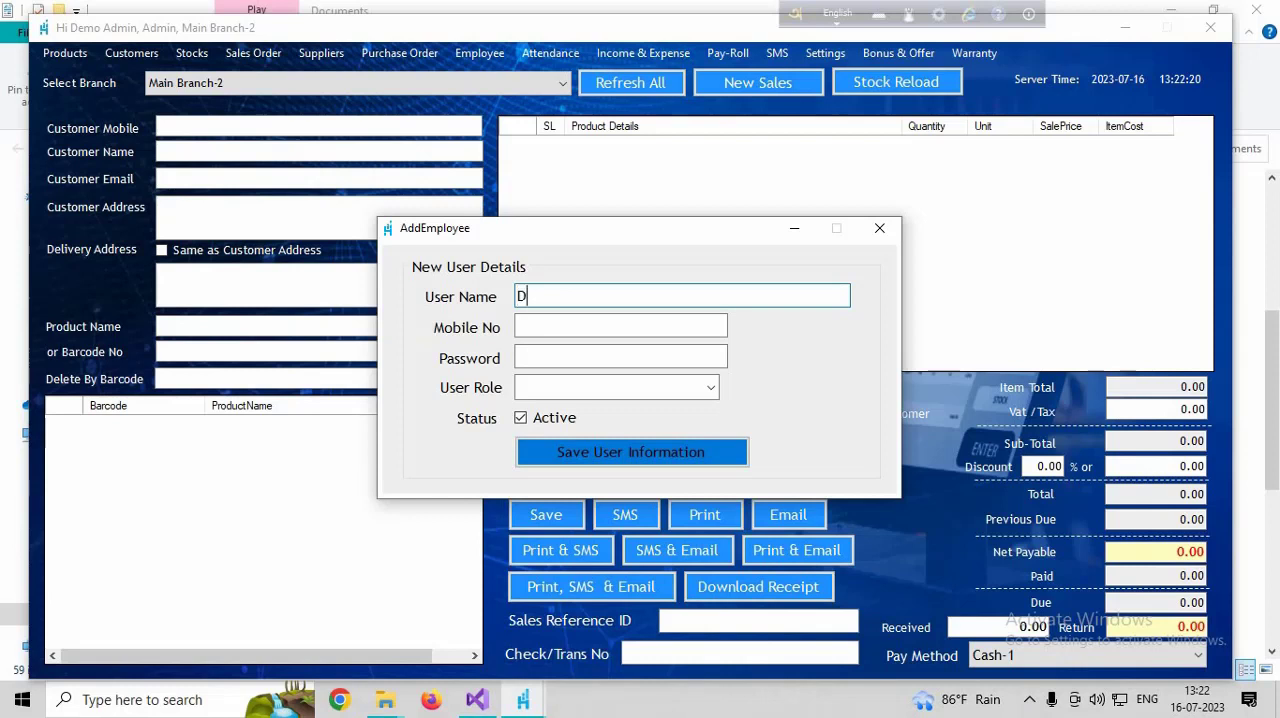
pyautogui.write('emo User 2')
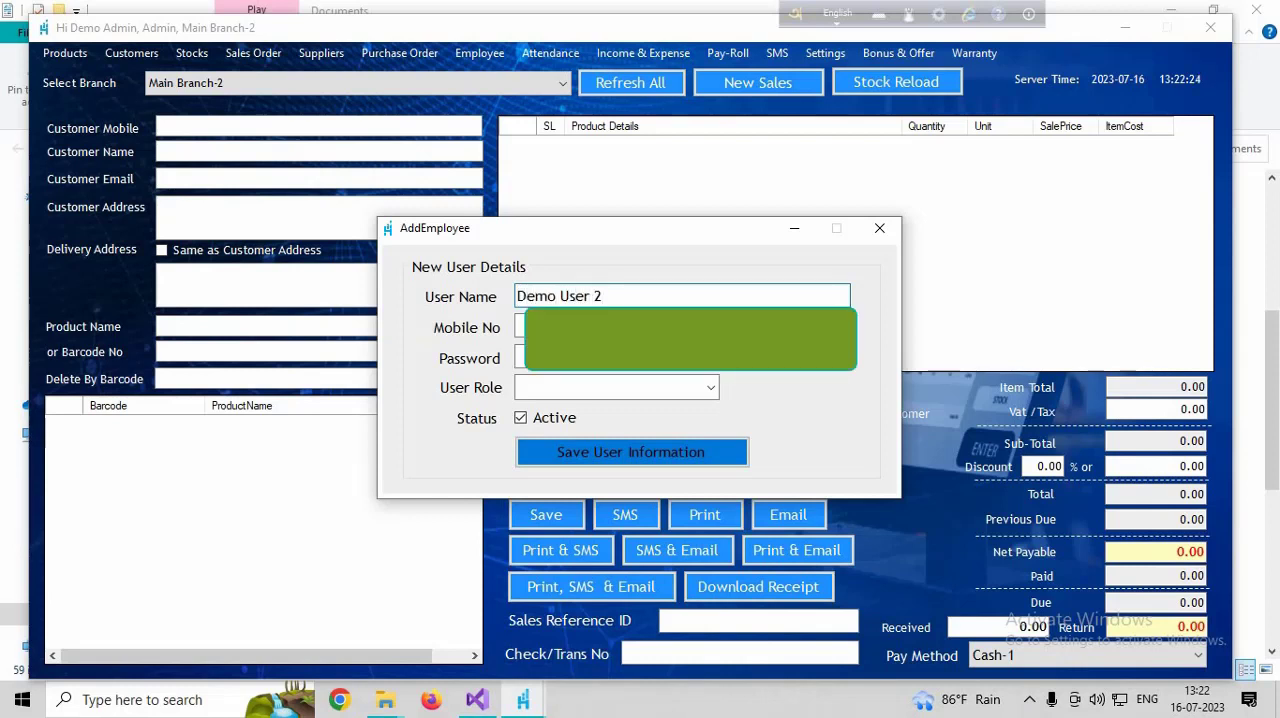
pyautogui.press('Tab')
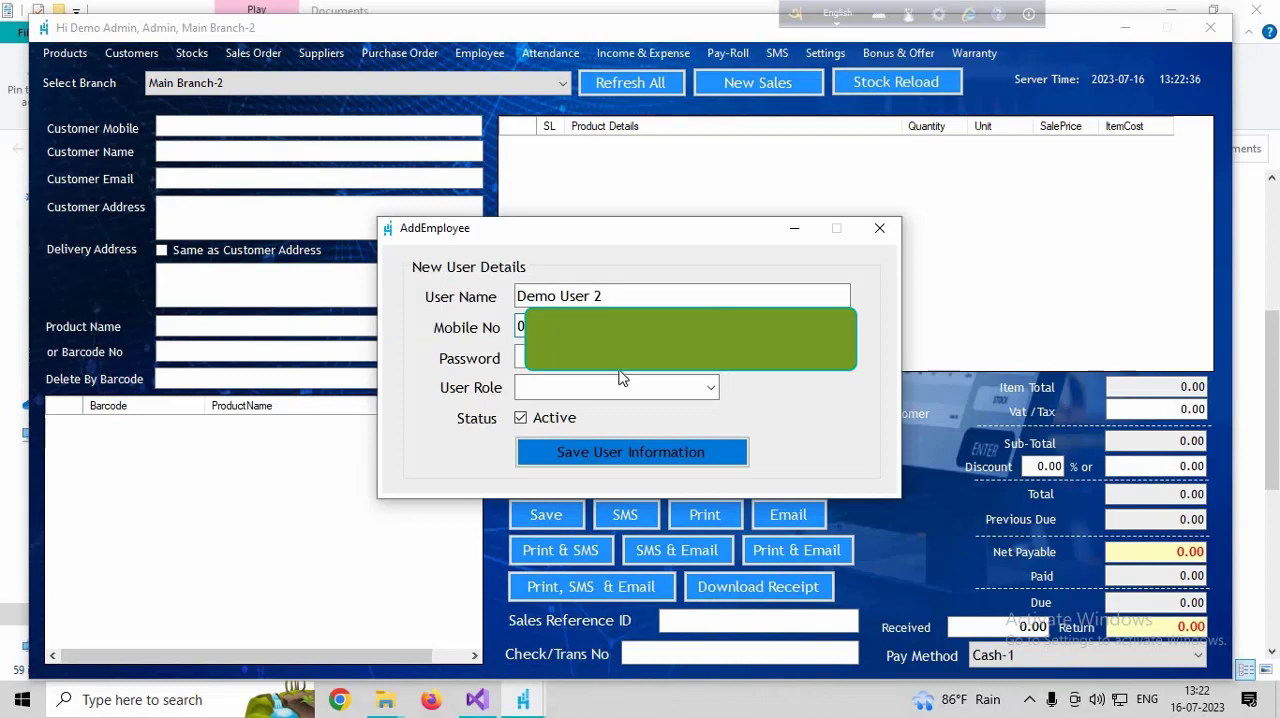
pyautogui.press('Tab')
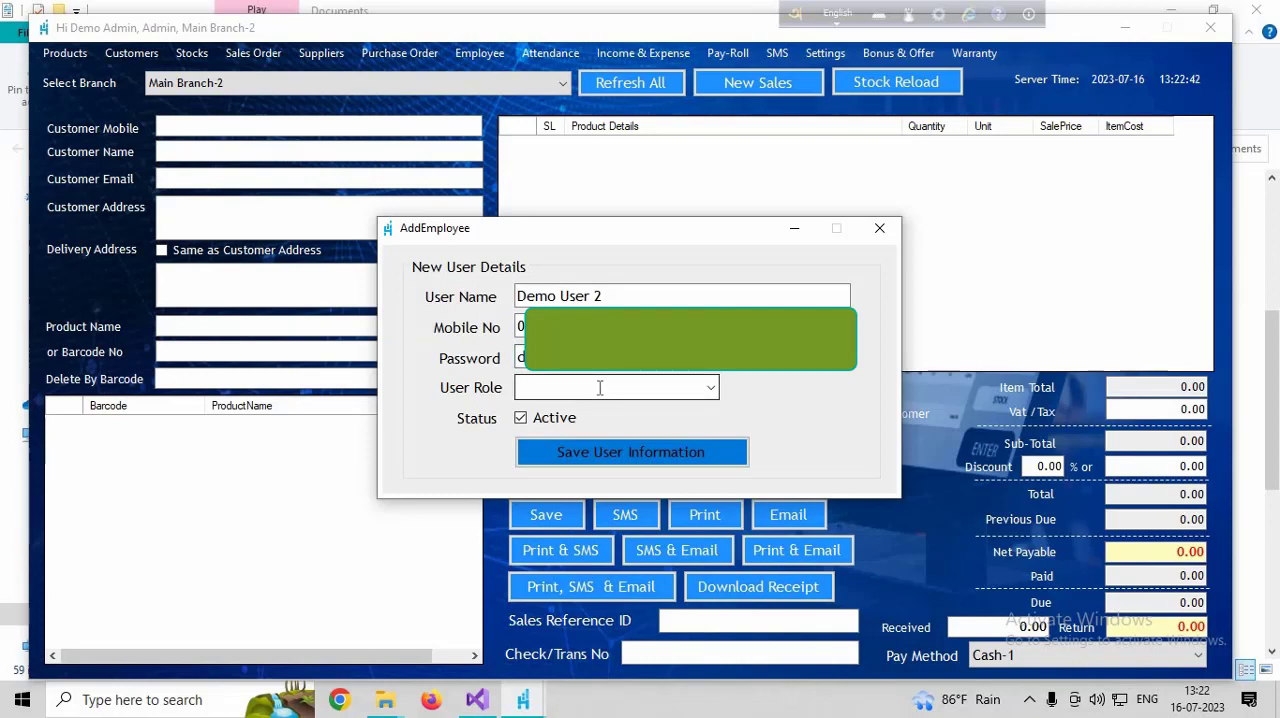
# - Assign the Manager role to the new user and save the user information
pyautogui.click(711, 389)
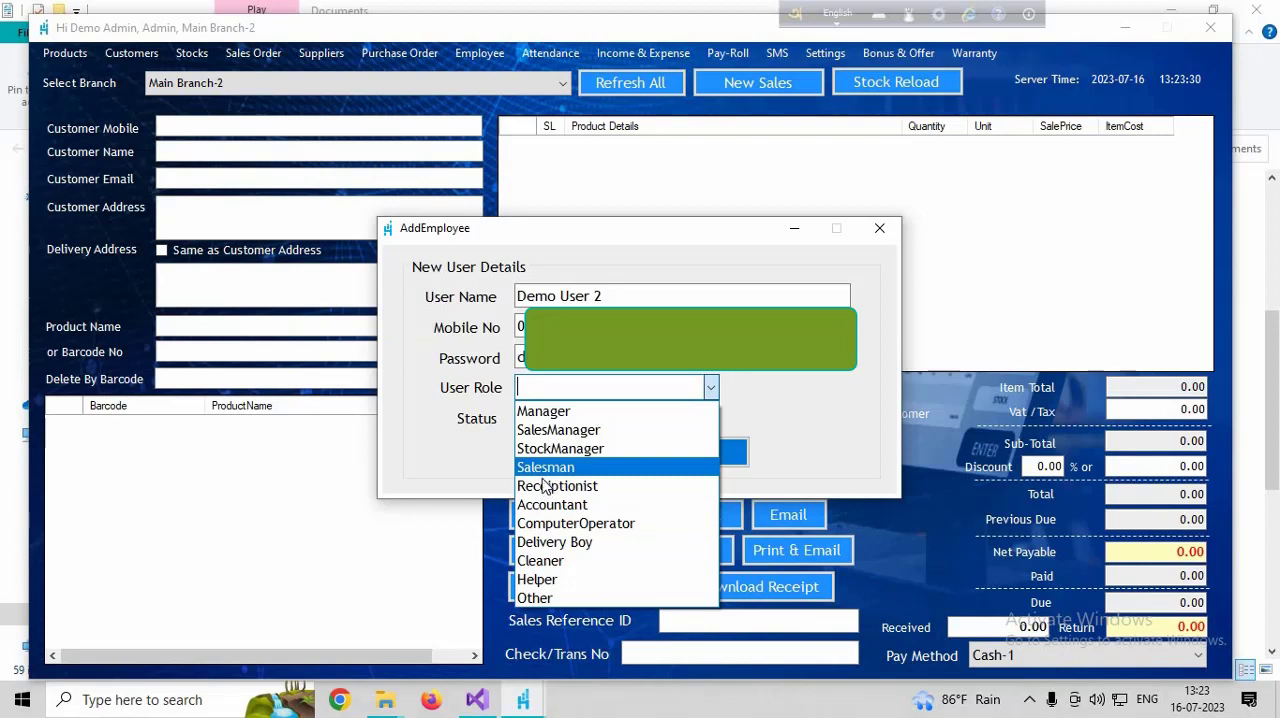
pyautogui.click(543, 417)
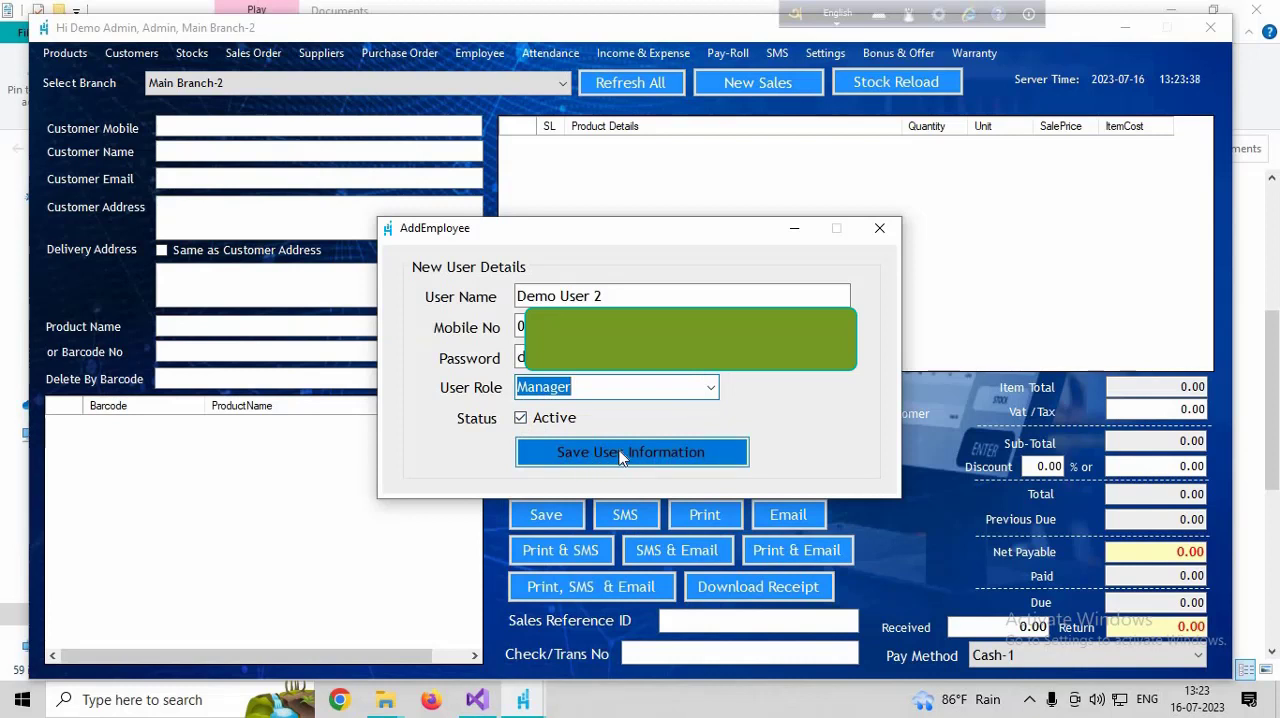
pyautogui.click(640, 327)
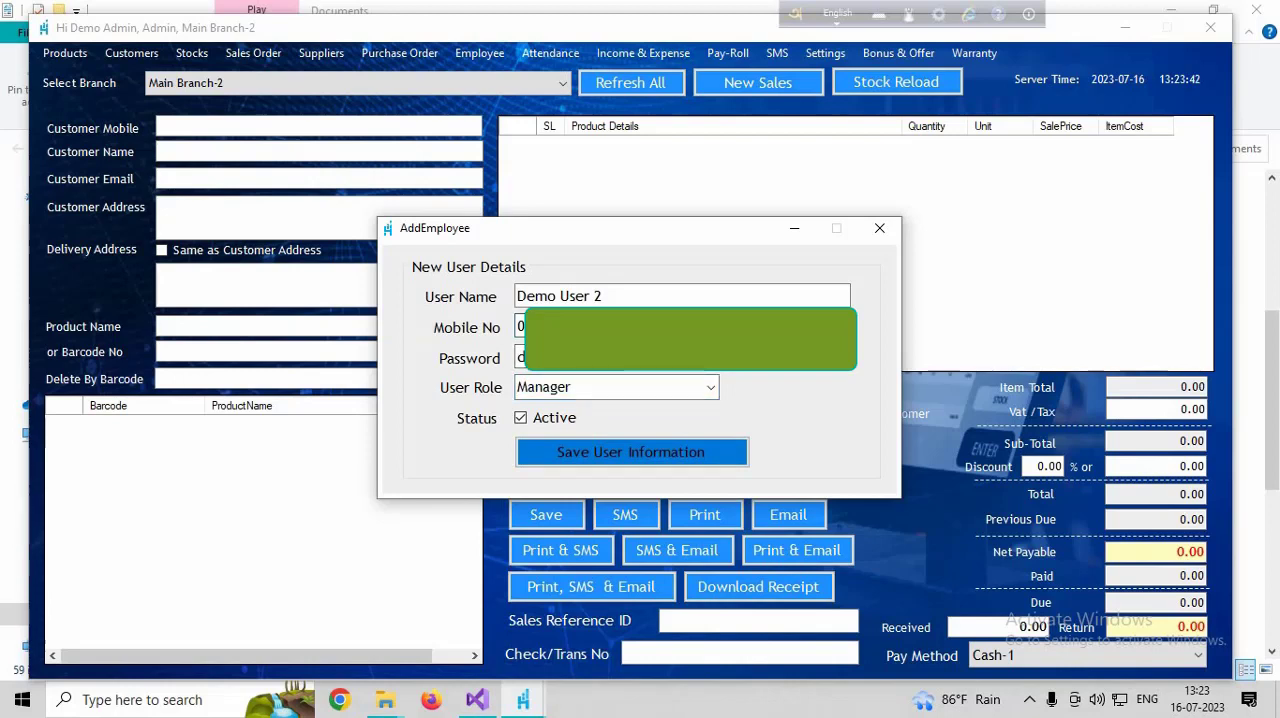
pyautogui.click(620, 458)
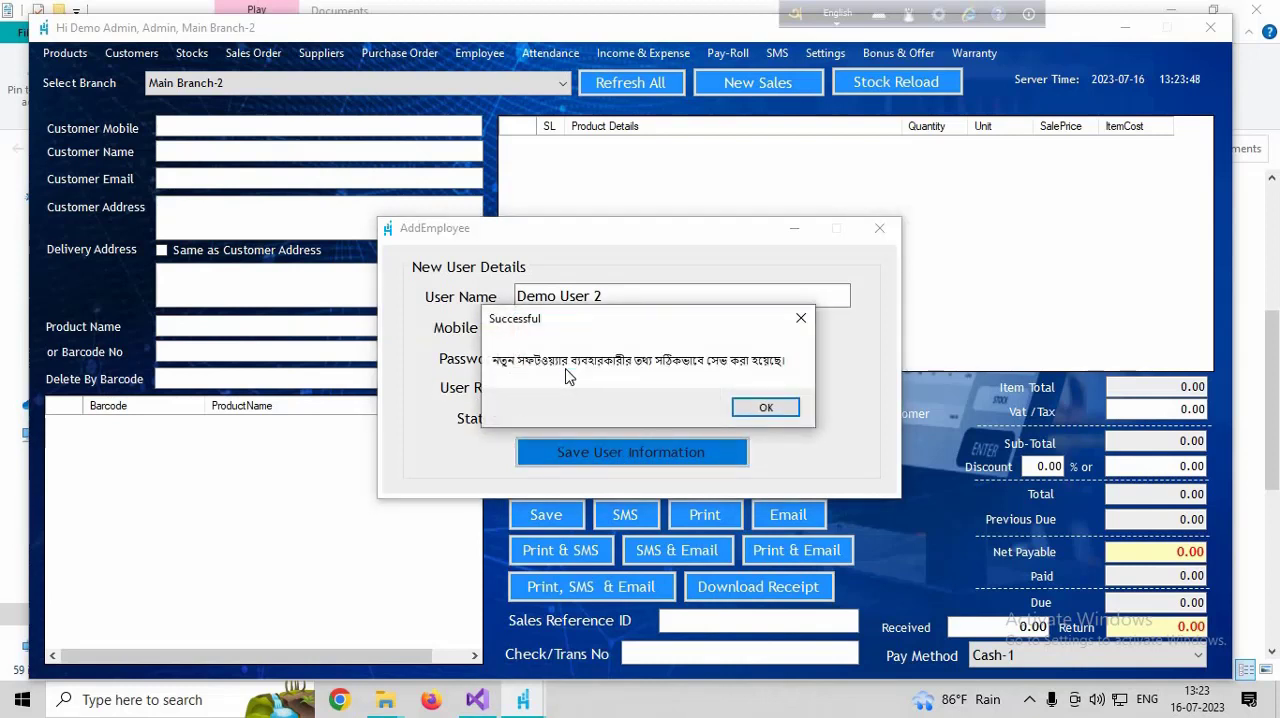
pyautogui.click(765, 408)
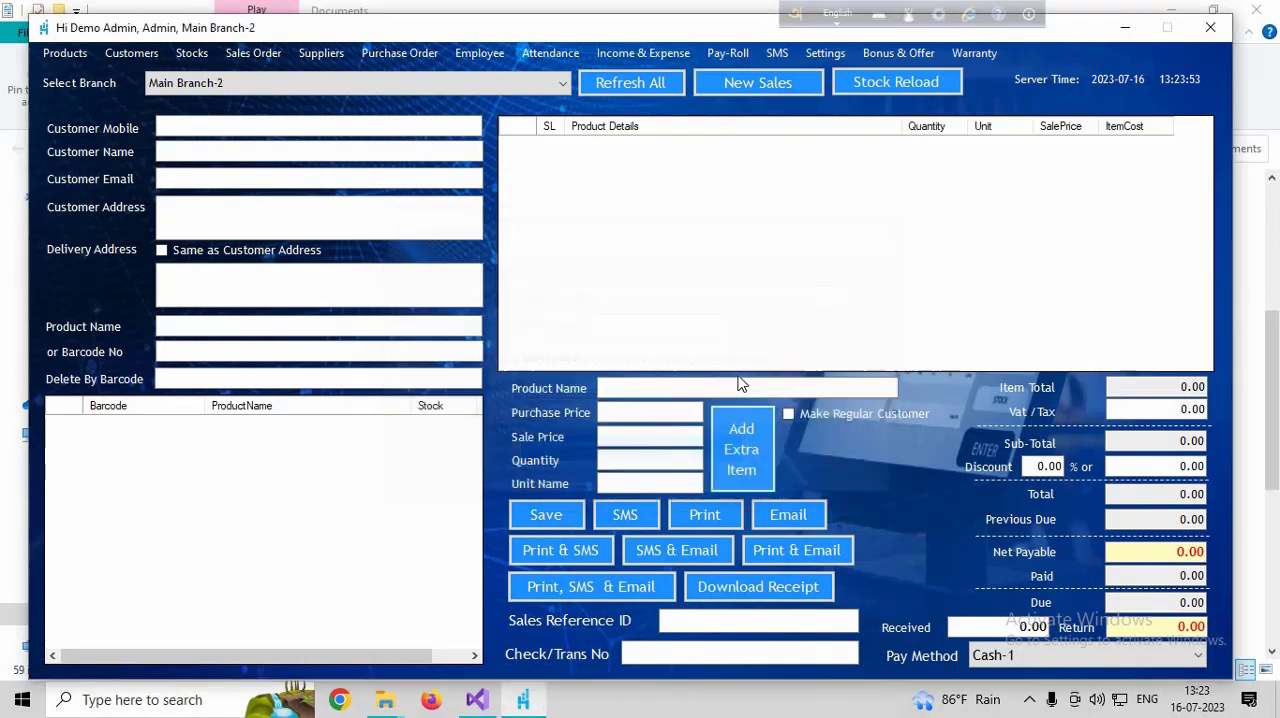
# - Open the restriction settings for Demo User 2 and deny all pages except Add New Product and Print Product List
pyautogui.click(481, 55)
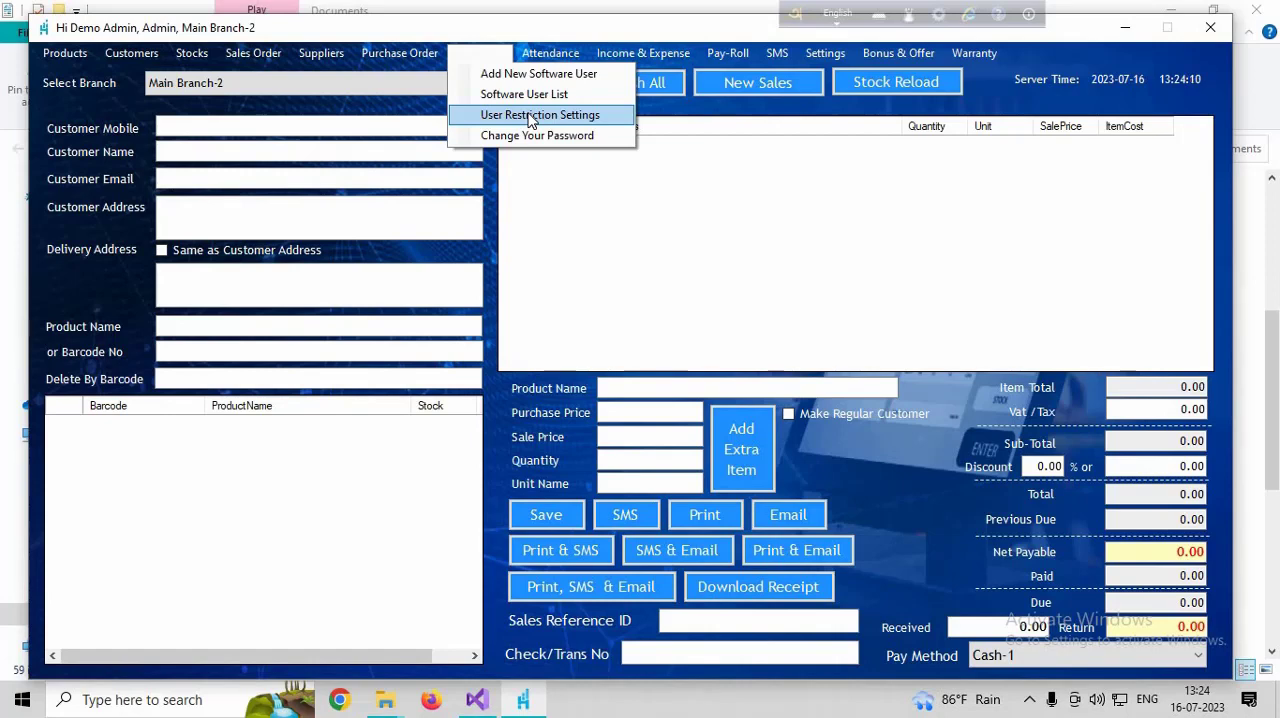
pyautogui.click(530, 116)
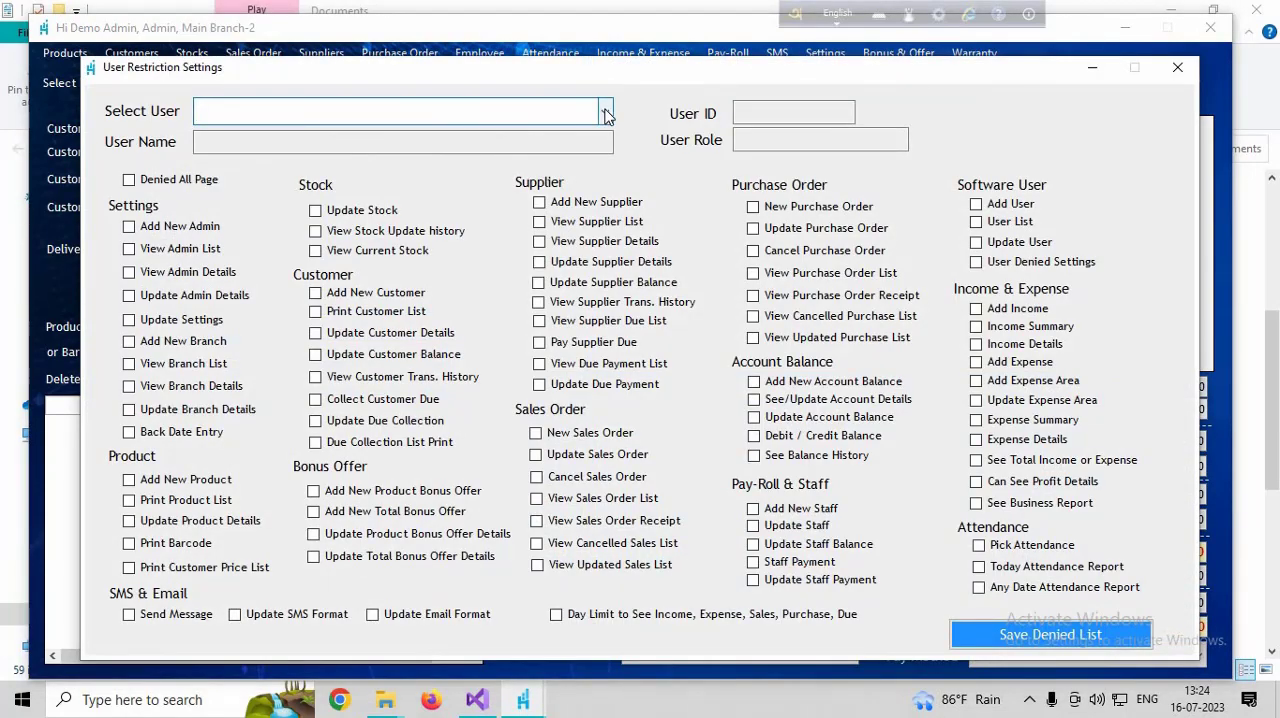
pyautogui.click(605, 112)
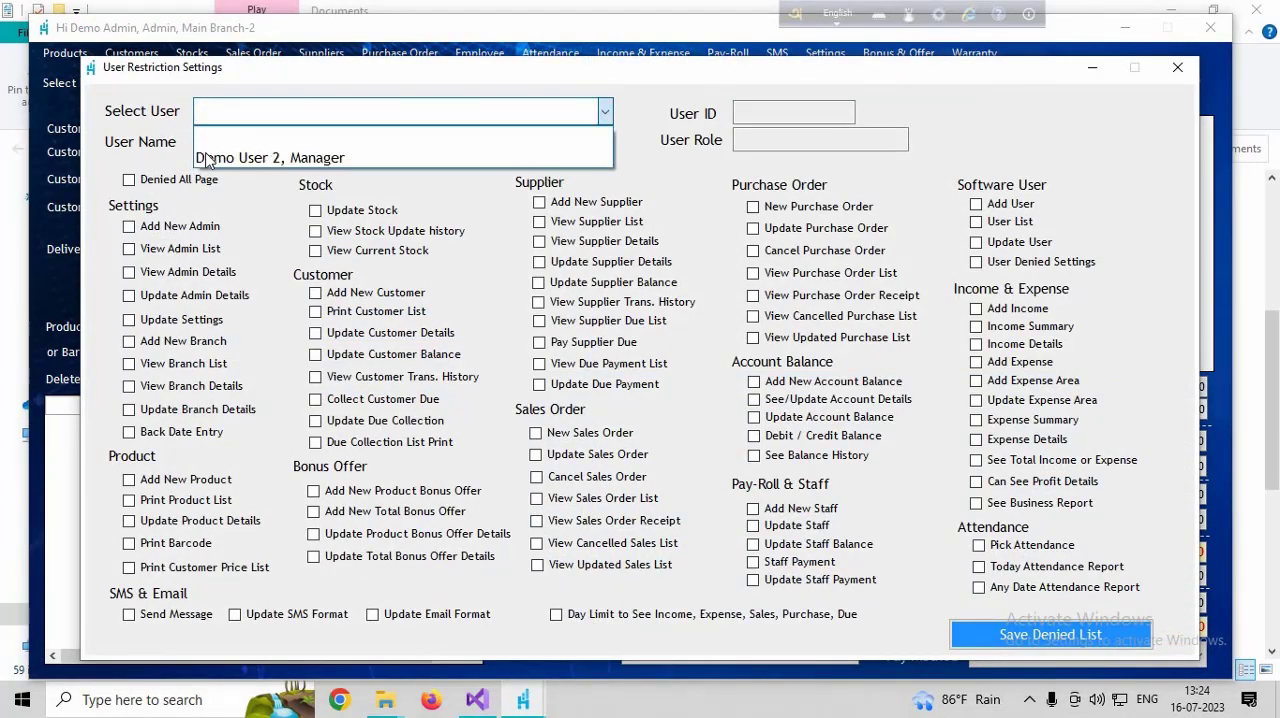
pyautogui.click(297, 159)
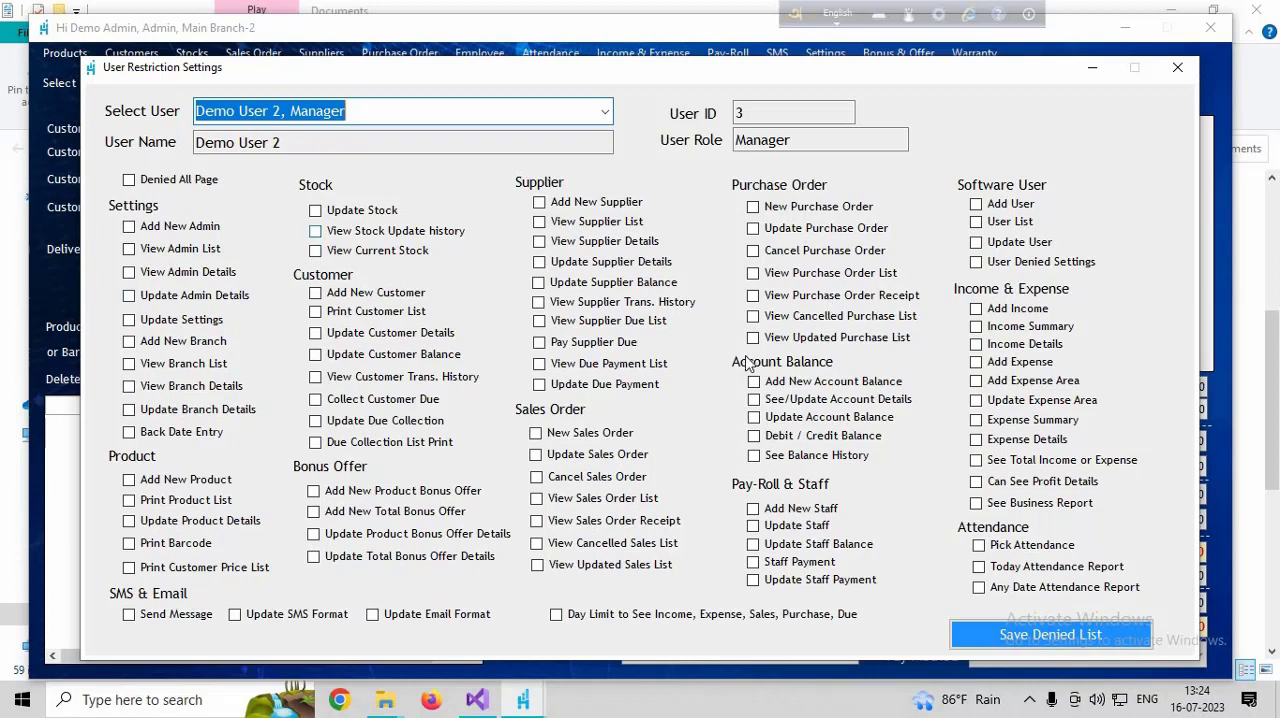
pyautogui.click(130, 181)
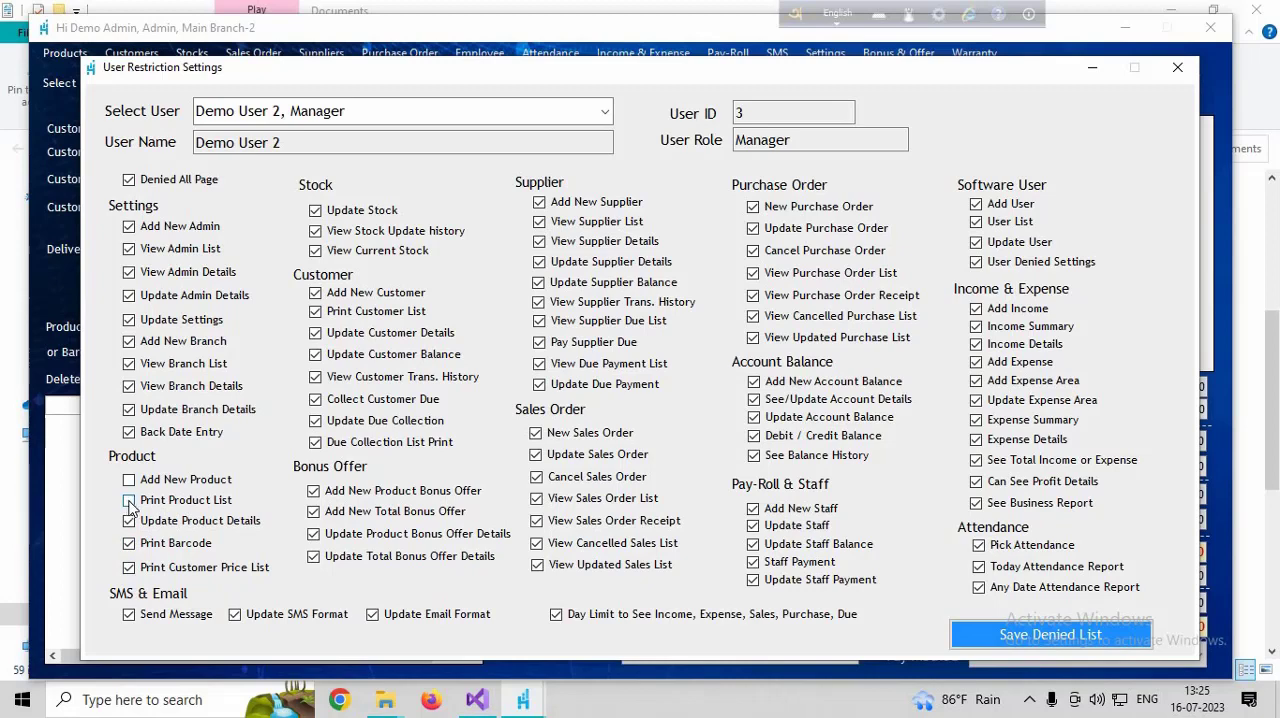
# - Lift the denial for adding customers, updating customer details, collecting customer dues, and creating, updating and viewing sales orders and their receipts
pyautogui.click(316, 294)
pyautogui.click(316, 400)
pyautogui.click(536, 434)
pyautogui.click(537, 455)
pyautogui.click(537, 498)
# - Lift the denial for Update Stock and View Current Stock and save the denied list
pyautogui.click(315, 211)
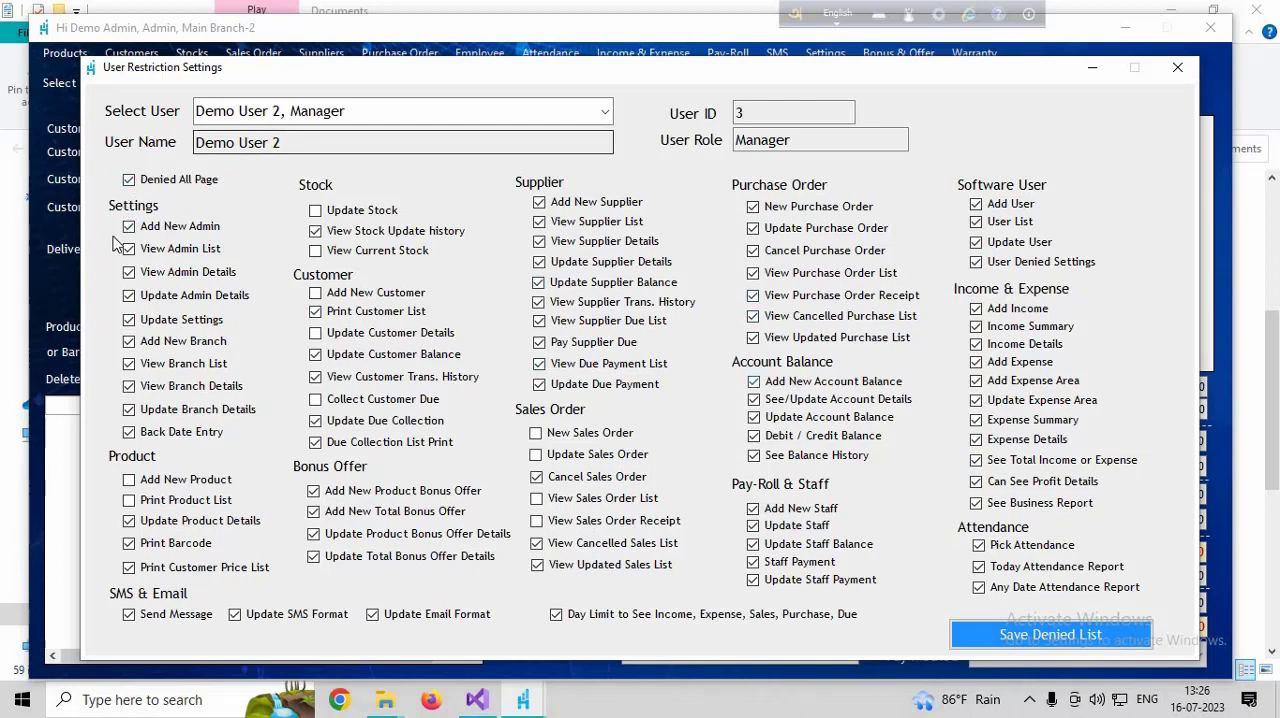
pyautogui.click(1049, 643)
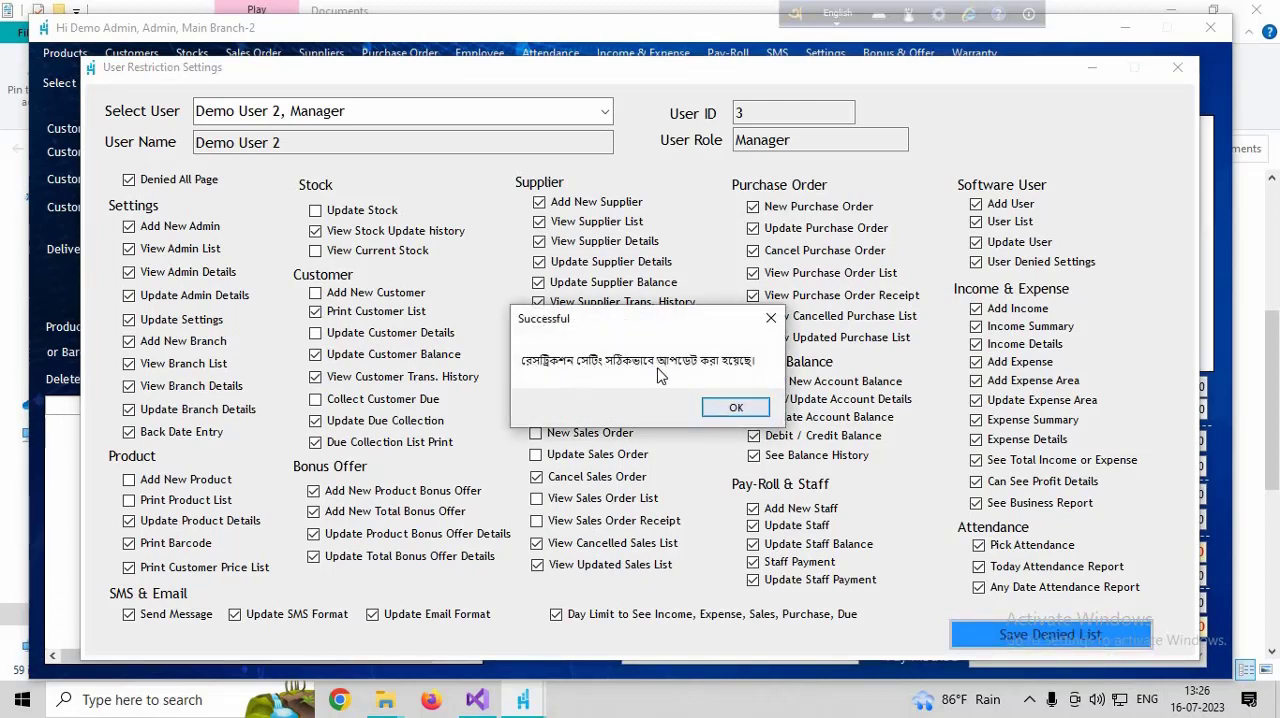
pyautogui.click(736, 407)
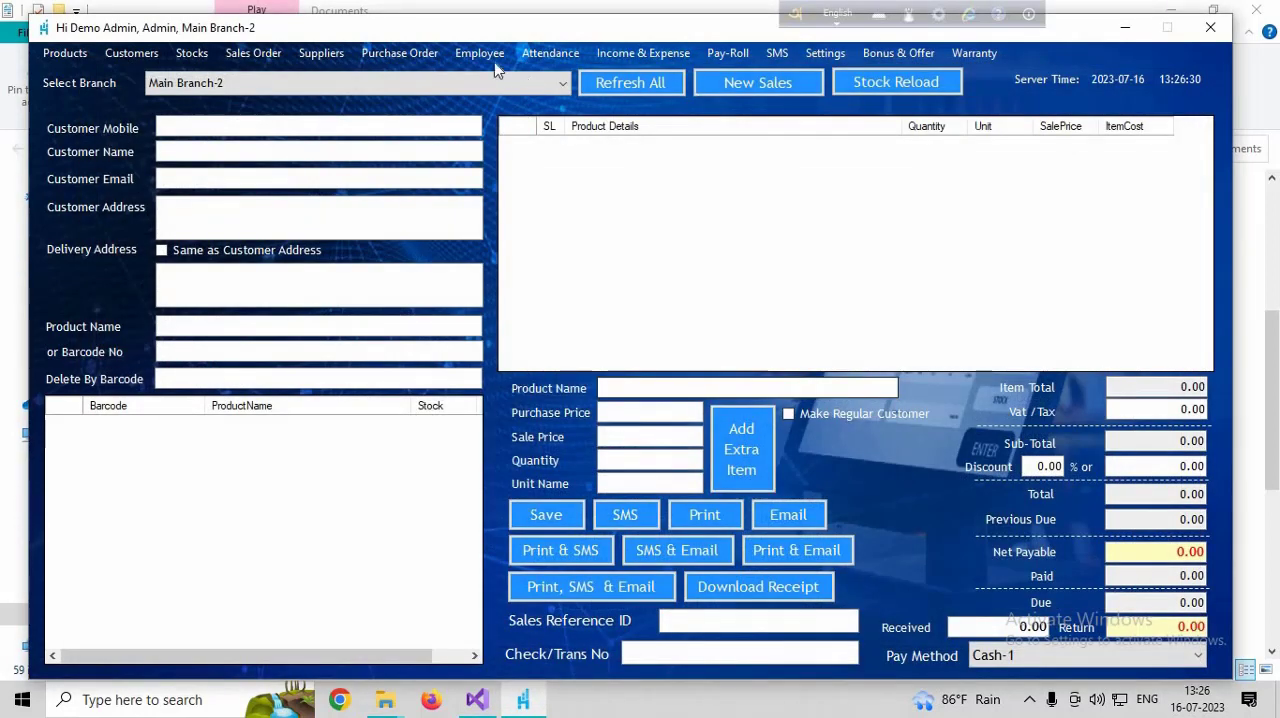
# - Reopen the restriction settings for Demo User 2, review the denied pages and save the list again
pyautogui.click(479, 53)
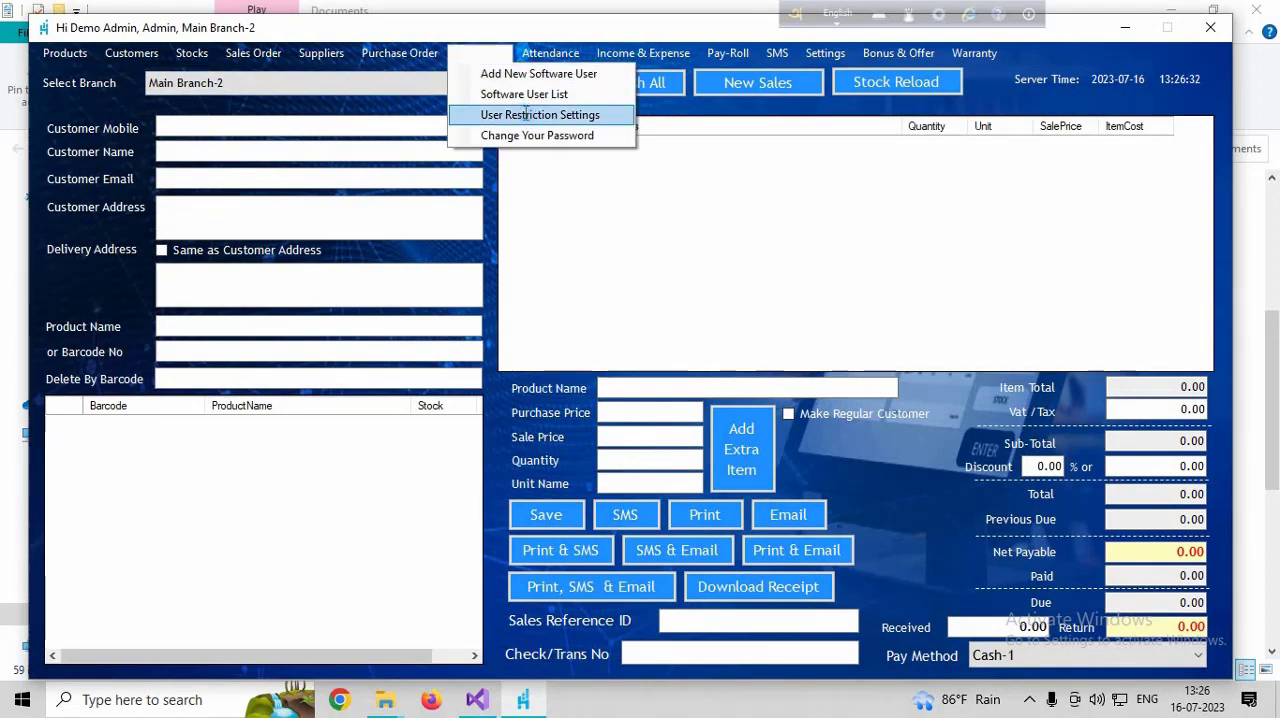
pyautogui.click(522, 114)
pyautogui.click(605, 112)
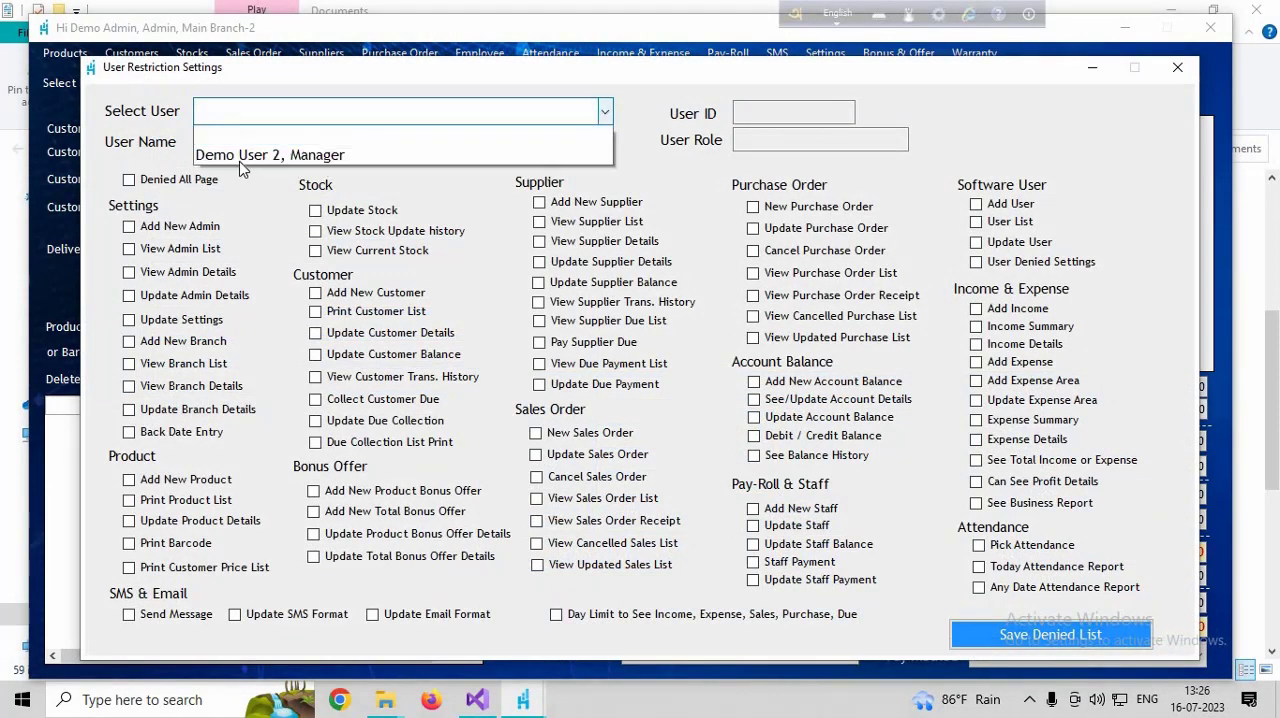
pyautogui.click(240, 160)
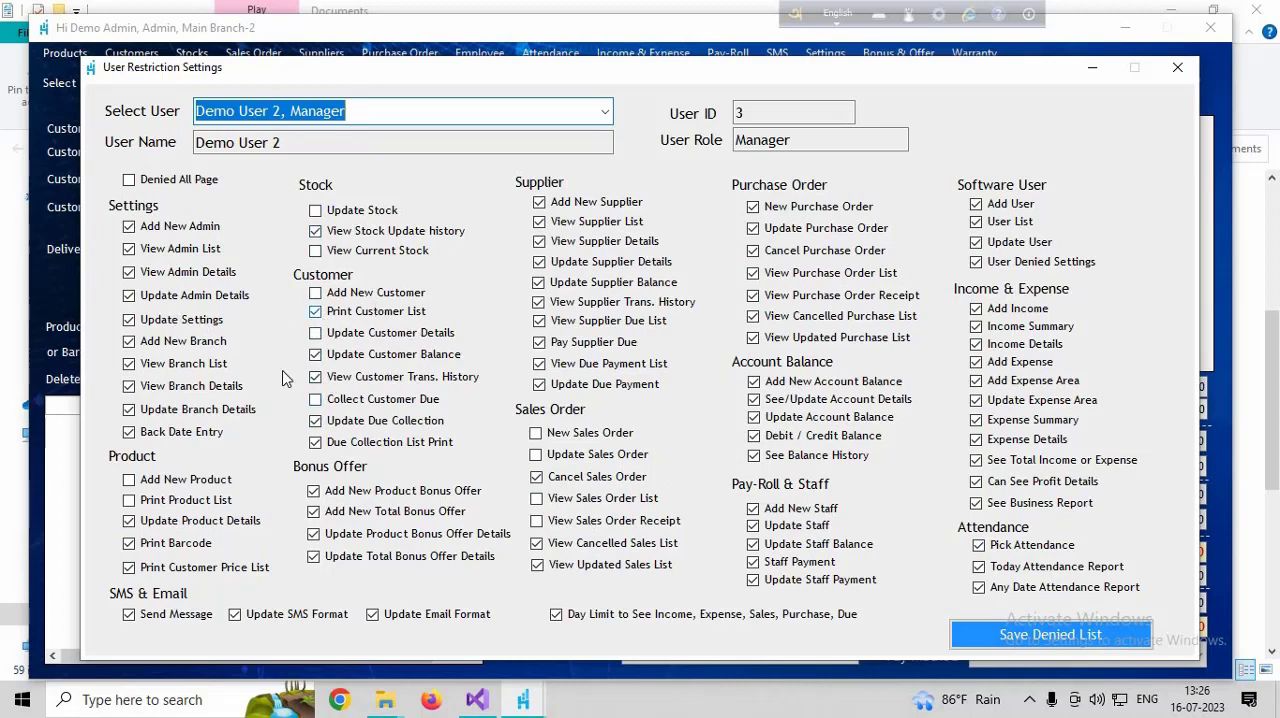
pyautogui.click(1028, 647)
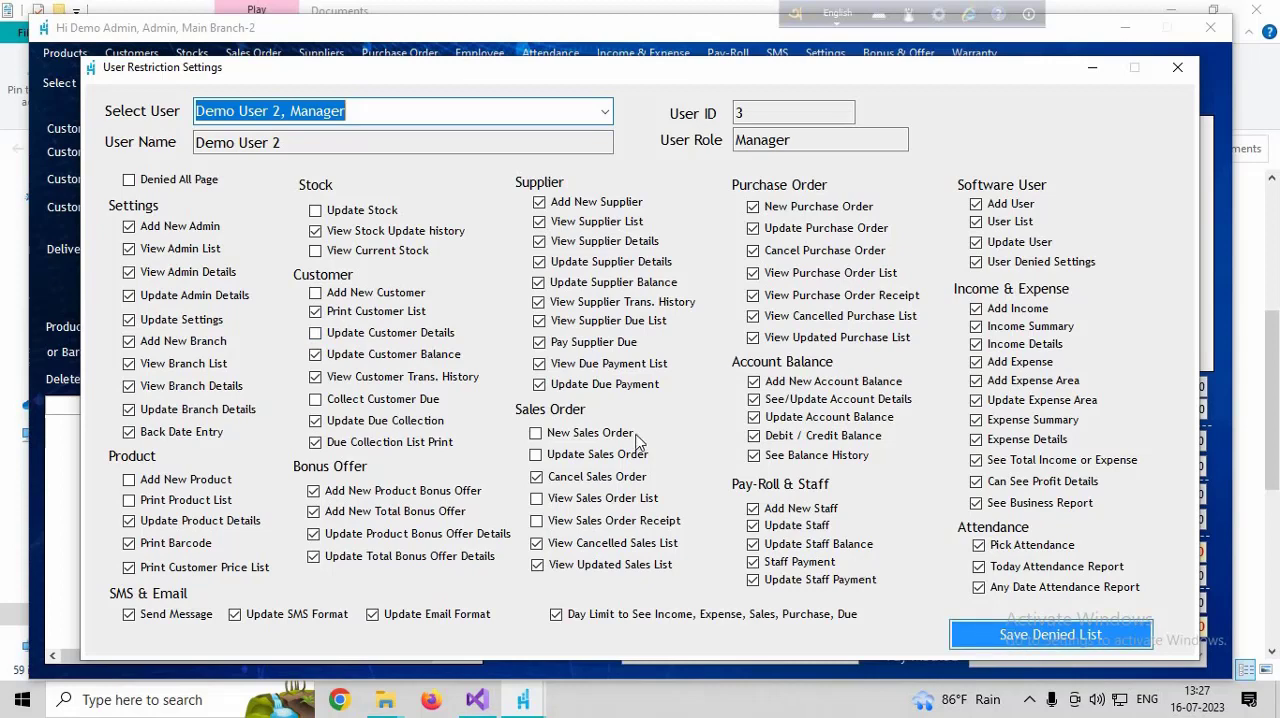
pyautogui.click(1012, 643)
pyautogui.press('Return')
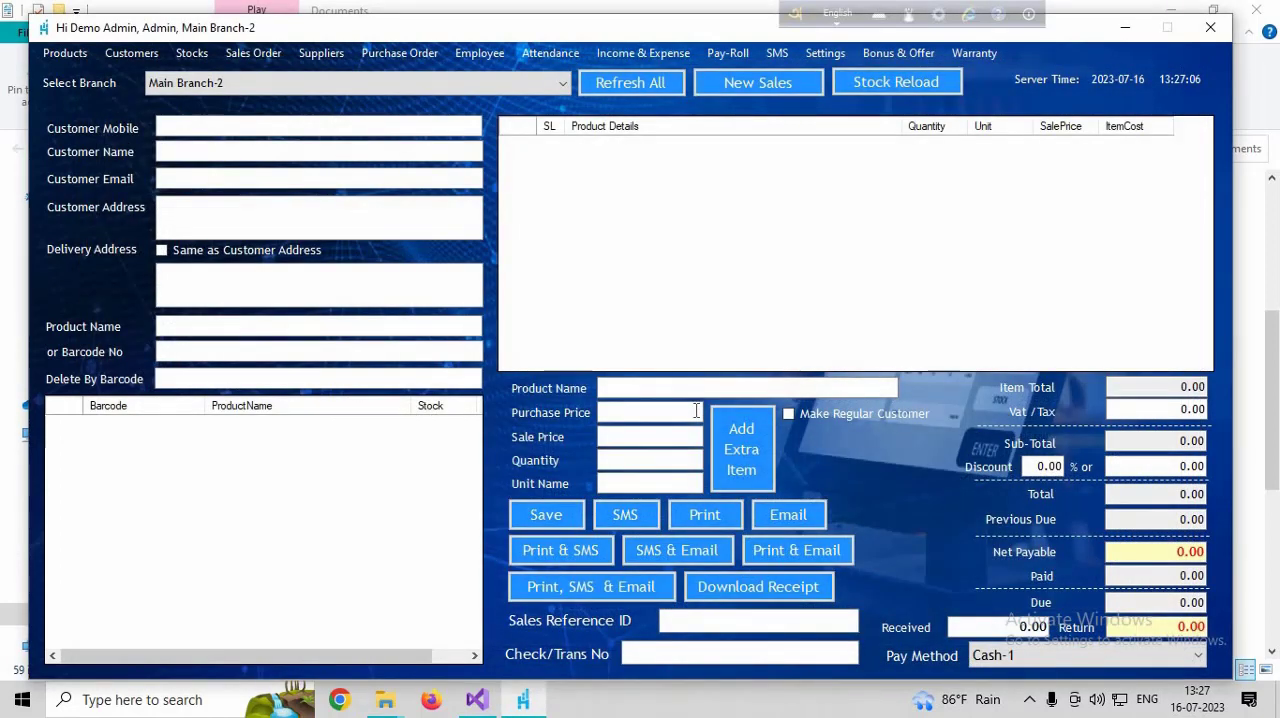